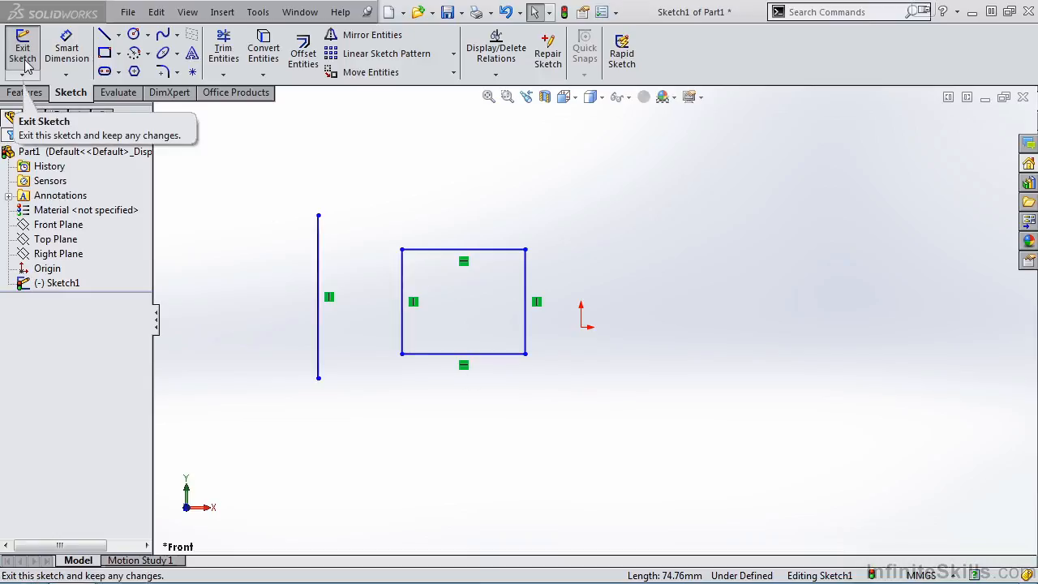
Step: Sketch a vertical line about 72 mm long to the right of the origin
{"action": "left_click", "coordinate": [104, 38]}
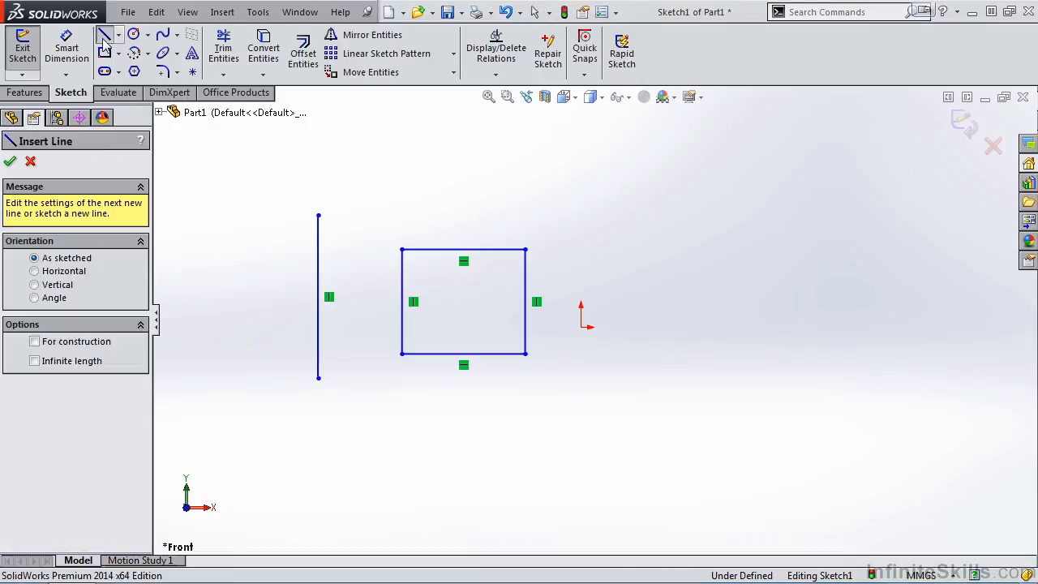
{"action": "left_click", "coordinate": [654, 362]}
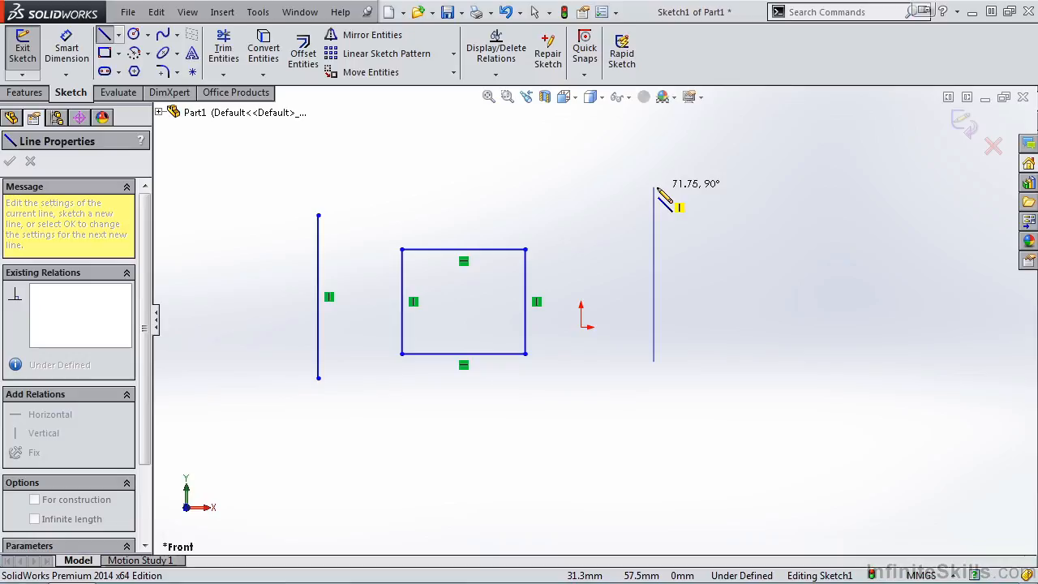
{"action": "left_click", "coordinate": [654, 187]}
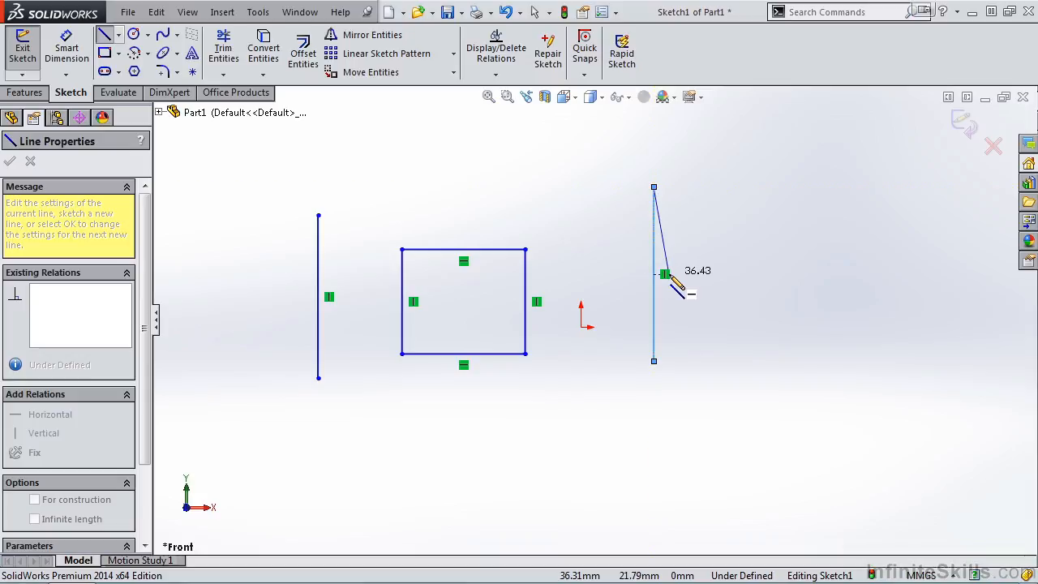
{"action": "key", "text": "Escape"}
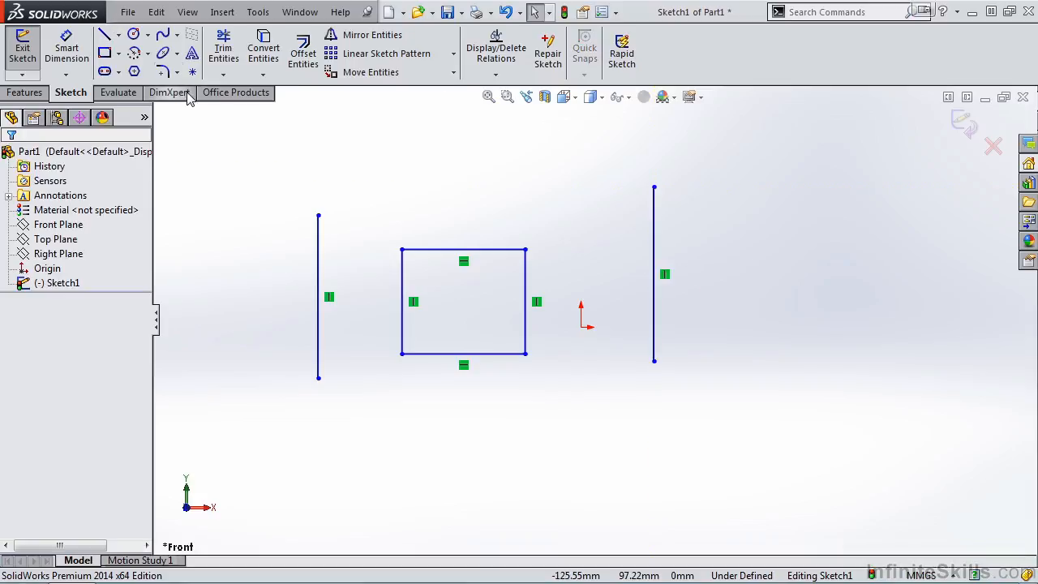
Step: Sketch a second vertical line of matching height farther right of the first, and delete its vertical relation
{"action": "left_click", "coordinate": [104, 34]}
{"action": "left_click", "coordinate": [764, 360]}
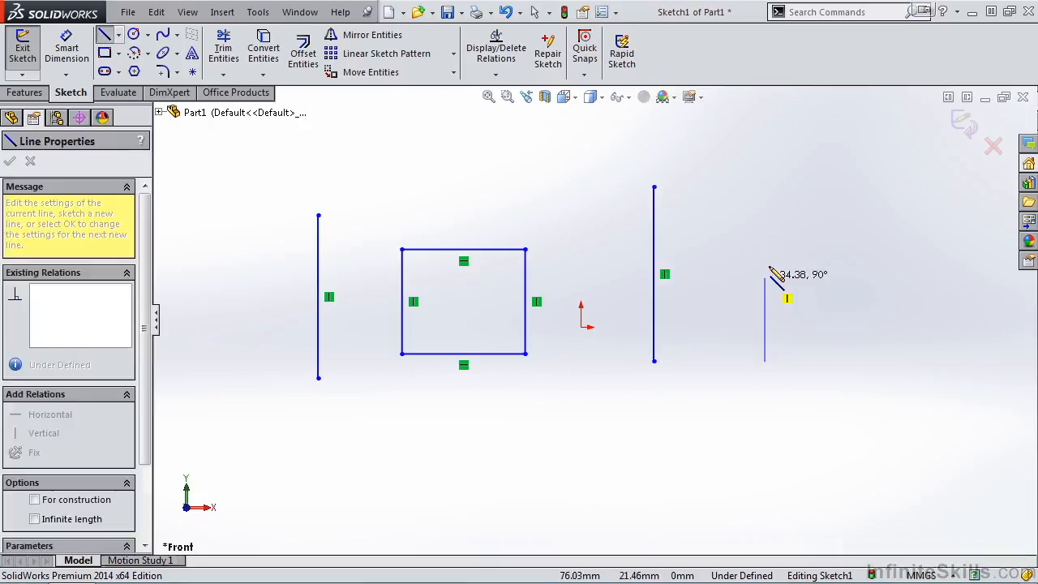
{"action": "left_click", "coordinate": [765, 188]}
{"action": "key", "text": "Escape"}
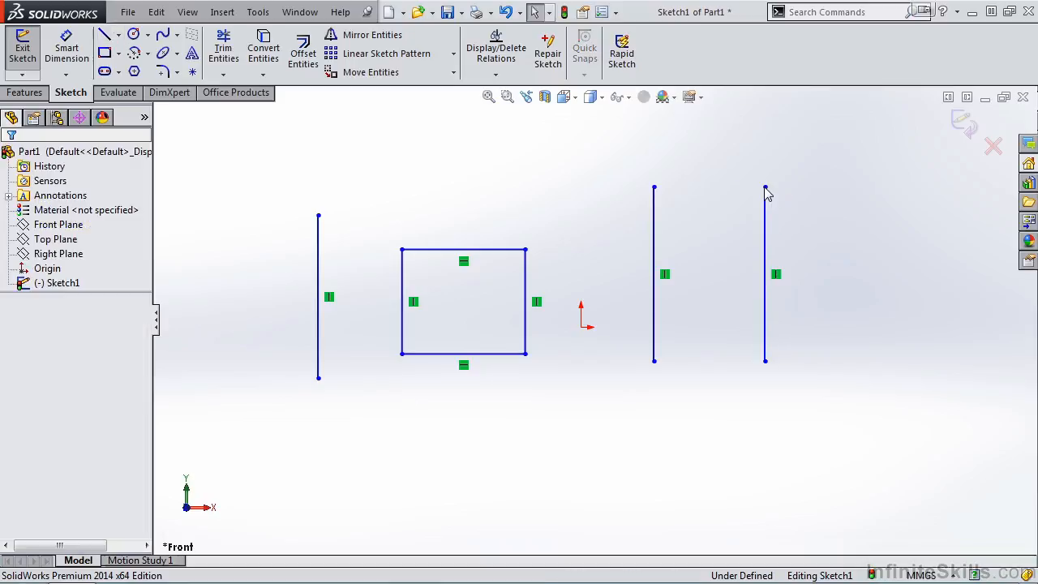
{"action": "left_click", "coordinate": [775, 275]}
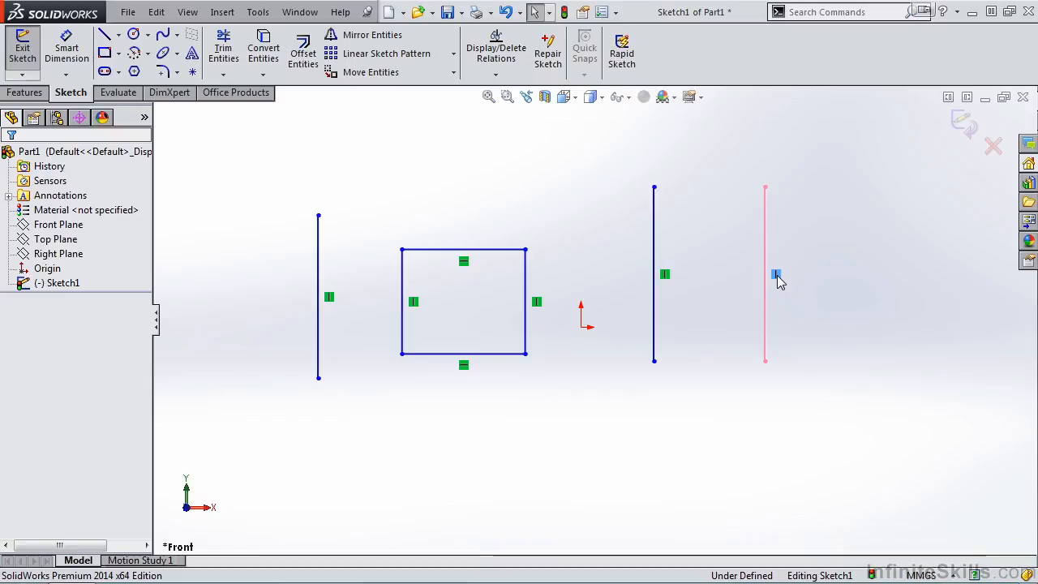
{"action": "key", "text": "Delete"}
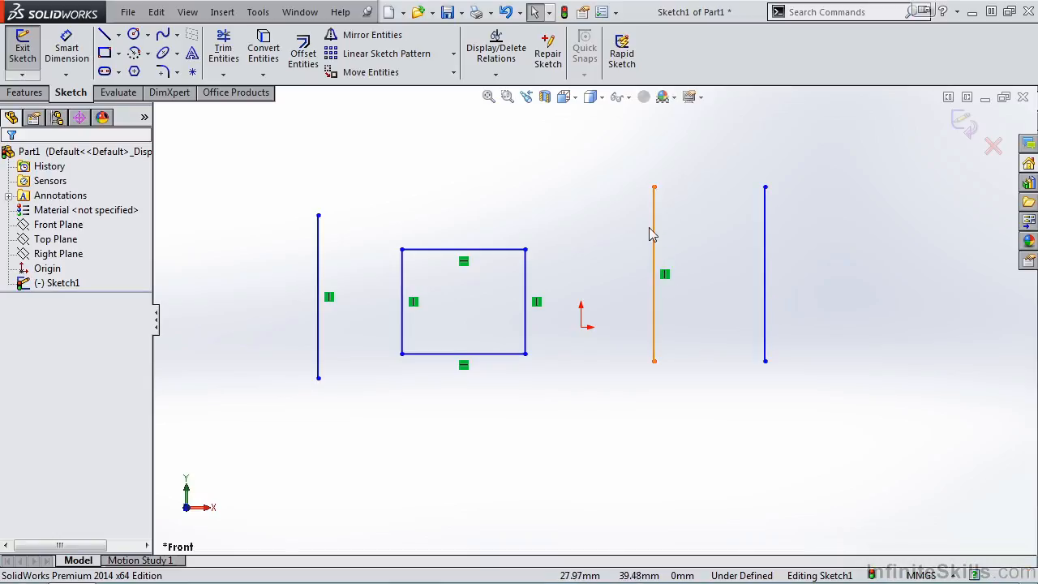
Step: Move the top endpoints of the two new lines, shortening the vertical one and tilting the one without a relation
{"action": "left_click", "coordinate": [655, 188]}
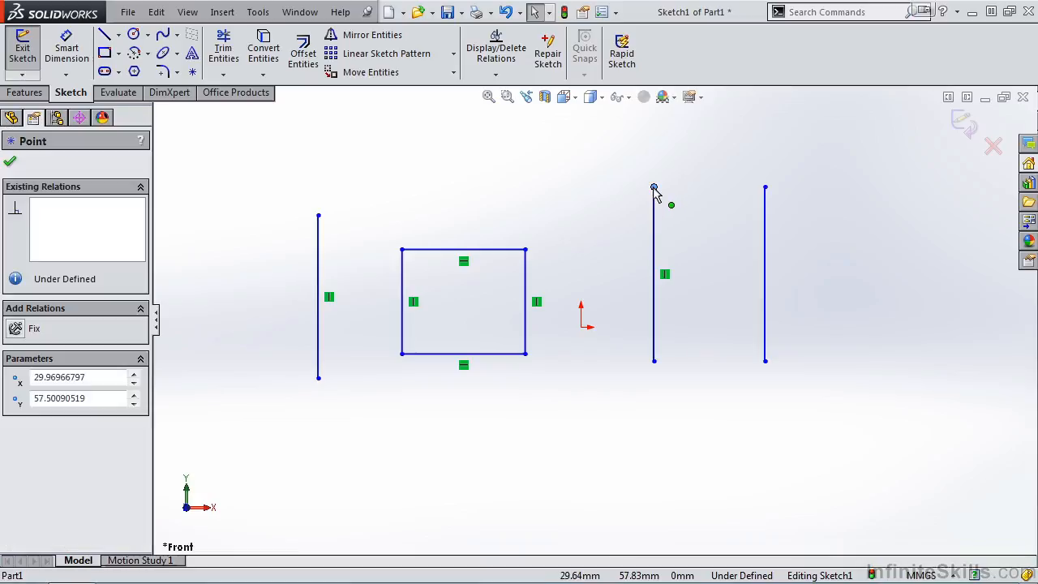
{"action": "mouse_move", "coordinate": [653, 194]}
{"action": "left_mouse_down"}
{"action": "mouse_move", "coordinate": [608, 191]}
{"action": "mouse_move", "coordinate": [690, 200]}
{"action": "mouse_move", "coordinate": [655, 191]}
{"action": "mouse_move", "coordinate": [650, 315]}
{"action": "mouse_move", "coordinate": [643, 229]}
{"action": "mouse_move", "coordinate": [660, 176]}
{"action": "mouse_move", "coordinate": [676, 200]}
{"action": "mouse_move", "coordinate": [685, 187]}
{"action": "mouse_move", "coordinate": [654, 169]}
{"action": "mouse_move", "coordinate": [635, 197]}
{"action": "mouse_move", "coordinate": [632, 173]}
{"action": "mouse_move", "coordinate": [661, 181]}
{"action": "mouse_move", "coordinate": [651, 201]}
{"action": "left_mouse_up"}
{"action": "left_click_drag", "start_coordinate": [768, 192], "coordinate": [766, 329]}
{"action": "left_click_drag", "start_coordinate": [767, 273], "coordinate": [743, 234]}
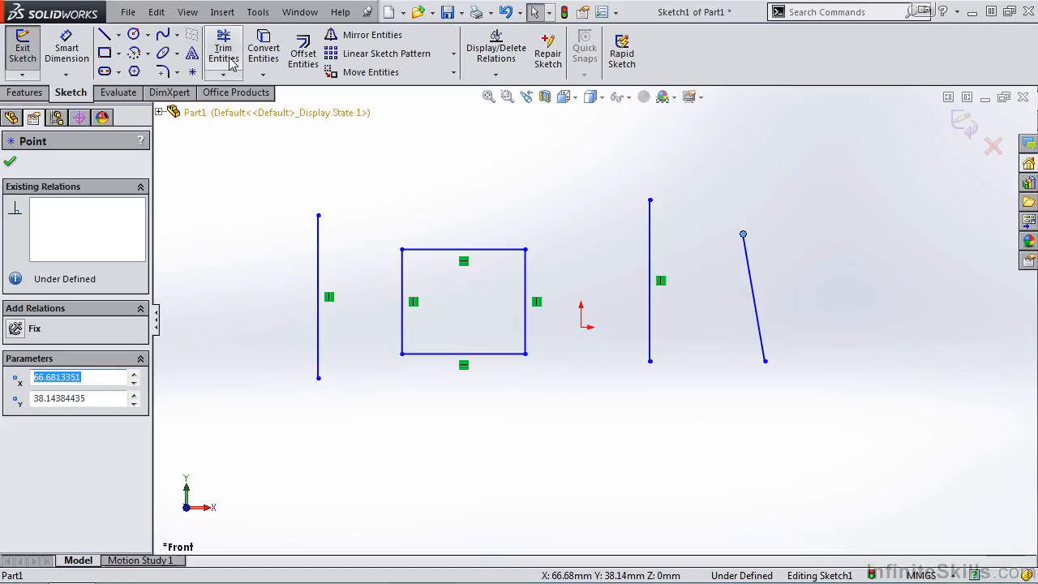
Step: Sketch three connected lines at the far right, the second about 33 mm and perpendicular to the first, the third about 37 mm, and shift the perpendicular corner
{"action": "left_click", "coordinate": [104, 34]}
{"action": "left_click", "coordinate": [809, 297]}
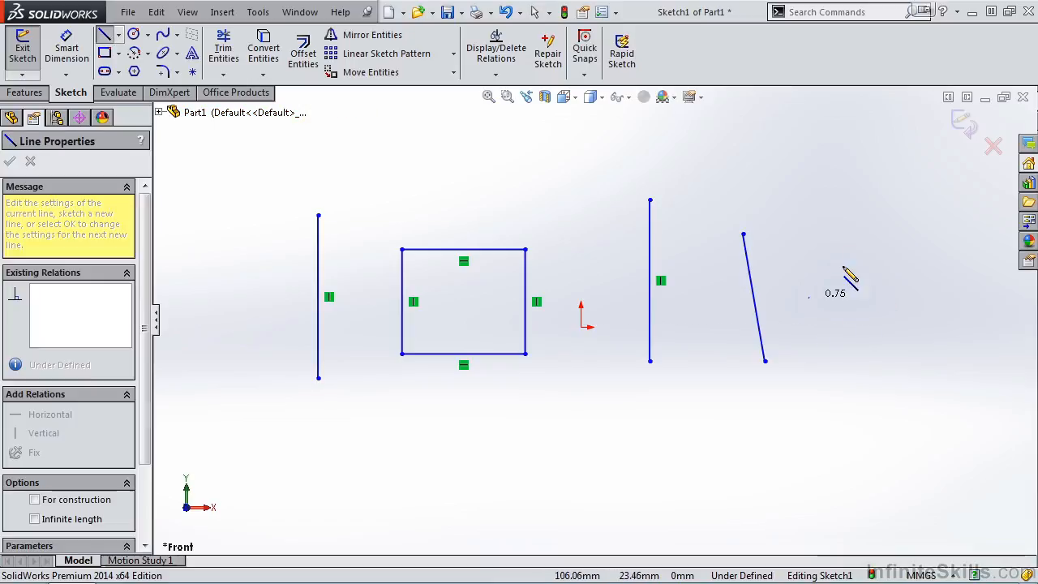
{"action": "left_click", "coordinate": [876, 187]}
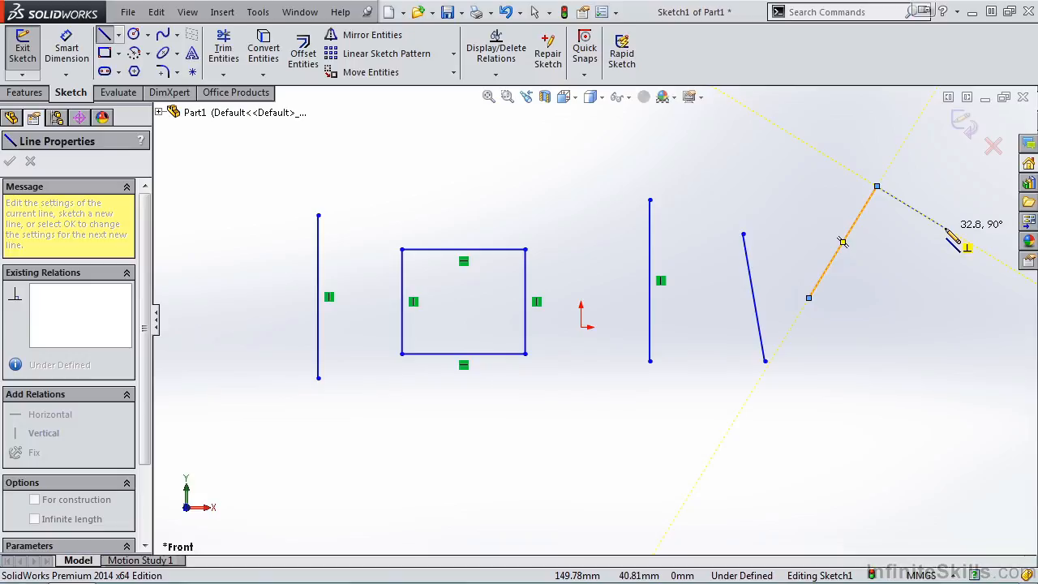
{"action": "left_click", "coordinate": [944, 229]}
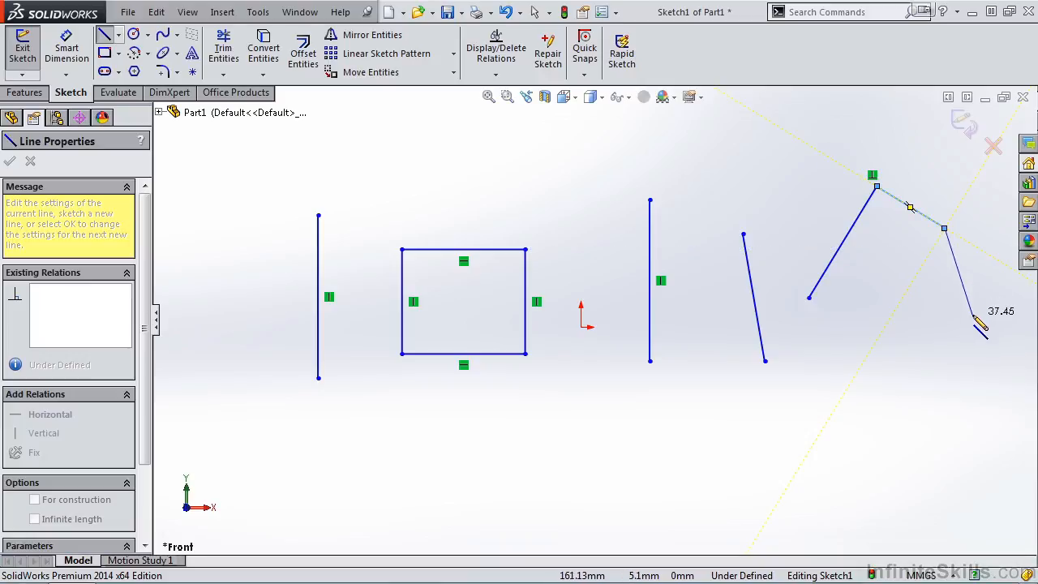
{"action": "left_click", "coordinate": [973, 315]}
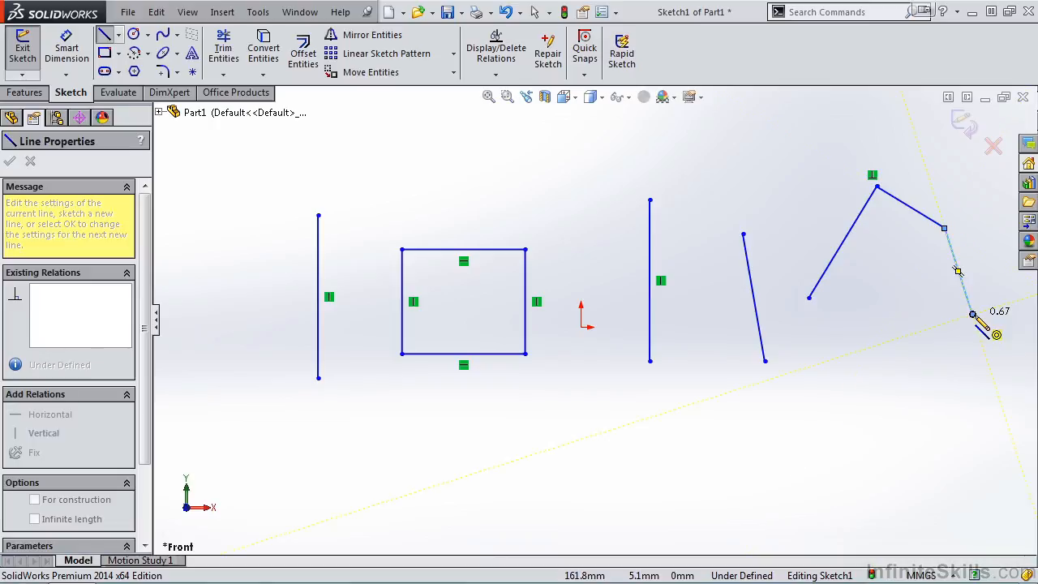
{"action": "key", "text": "Escape"}
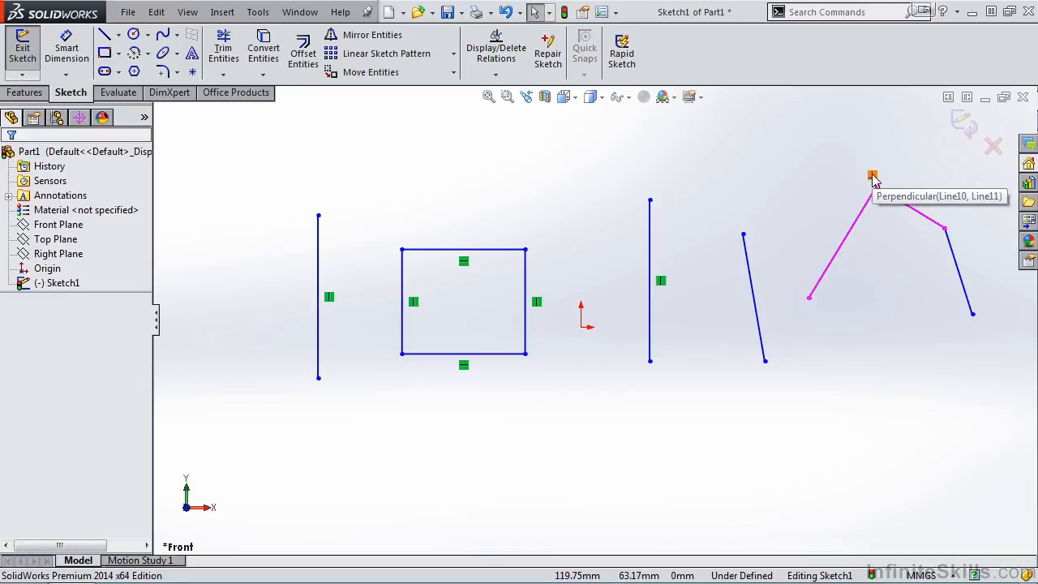
{"action": "mouse_move", "coordinate": [876, 188]}
{"action": "left_mouse_down"}
{"action": "mouse_move", "coordinate": [826, 197]}
{"action": "mouse_move", "coordinate": [913, 168]}
{"action": "mouse_move", "coordinate": [866, 177]}
{"action": "mouse_move", "coordinate": [826, 216]}
{"action": "mouse_move", "coordinate": [848, 211]}
{"action": "mouse_move", "coordinate": [884, 235]}
{"action": "mouse_move", "coordinate": [842, 206]}
{"action": "left_mouse_up"}
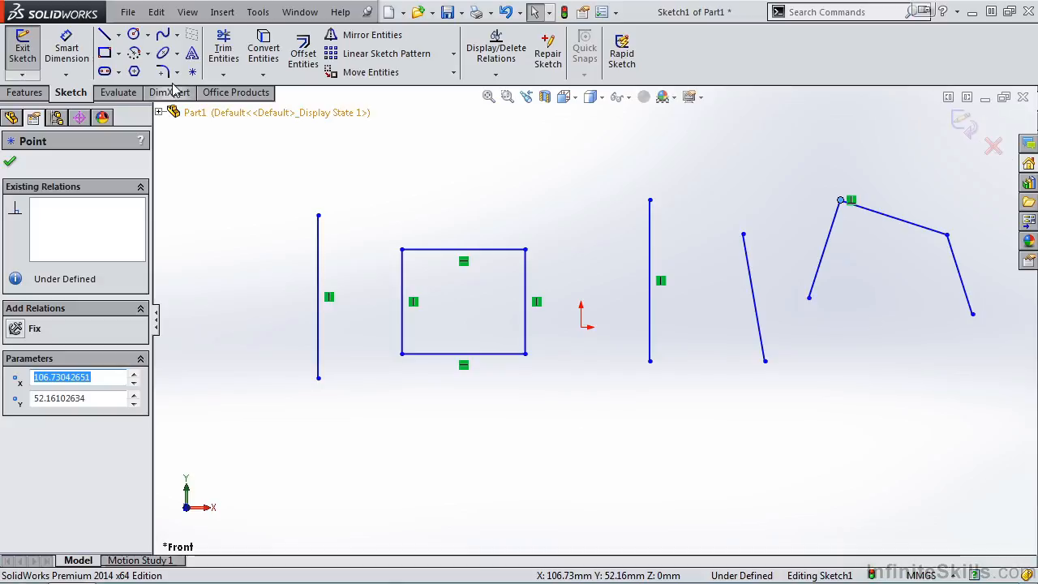
Step: Sketch a circle below the two single lines right of the origin
{"action": "left_click", "coordinate": [133, 34]}
{"action": "left_click", "coordinate": [677, 455]}
{"action": "left_click", "coordinate": [733, 469]}
{"action": "key", "text": "Escape"}
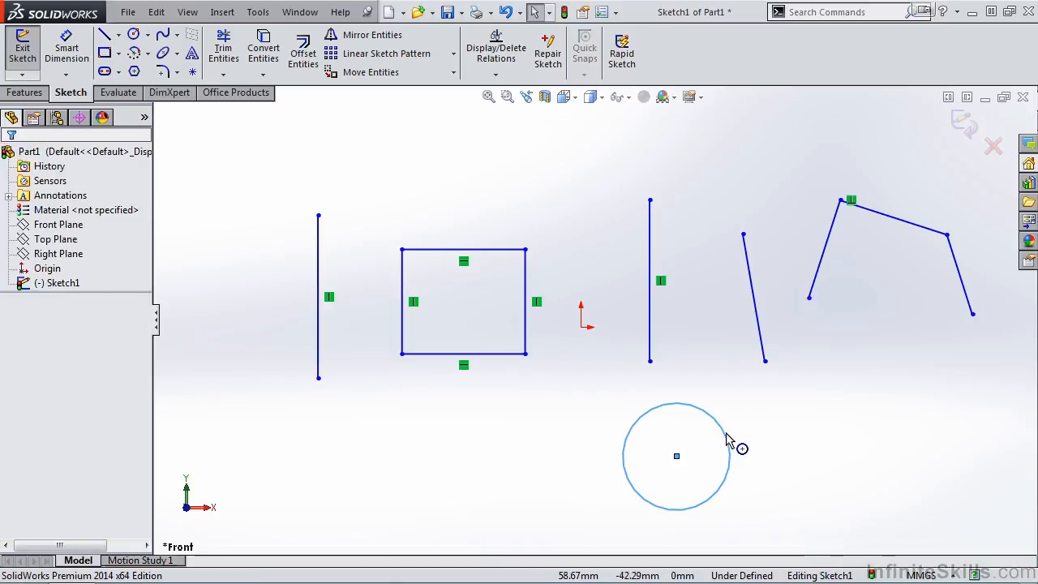
Step: Sketch a line starting on the circle's lower right edge, tangent to it and rising to the right
{"action": "left_click", "coordinate": [104, 34]}
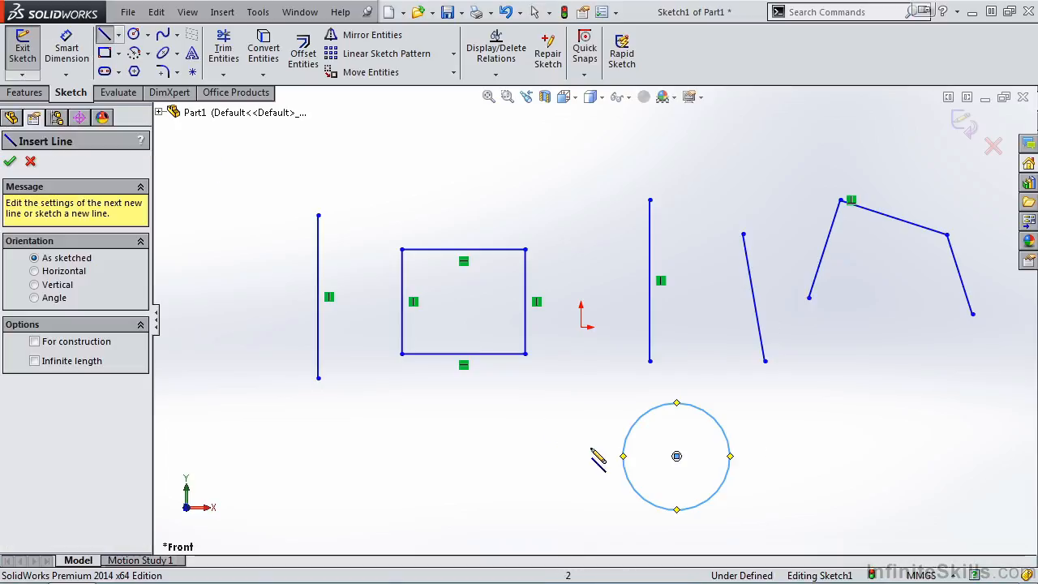
{"action": "left_click", "coordinate": [712, 497]}
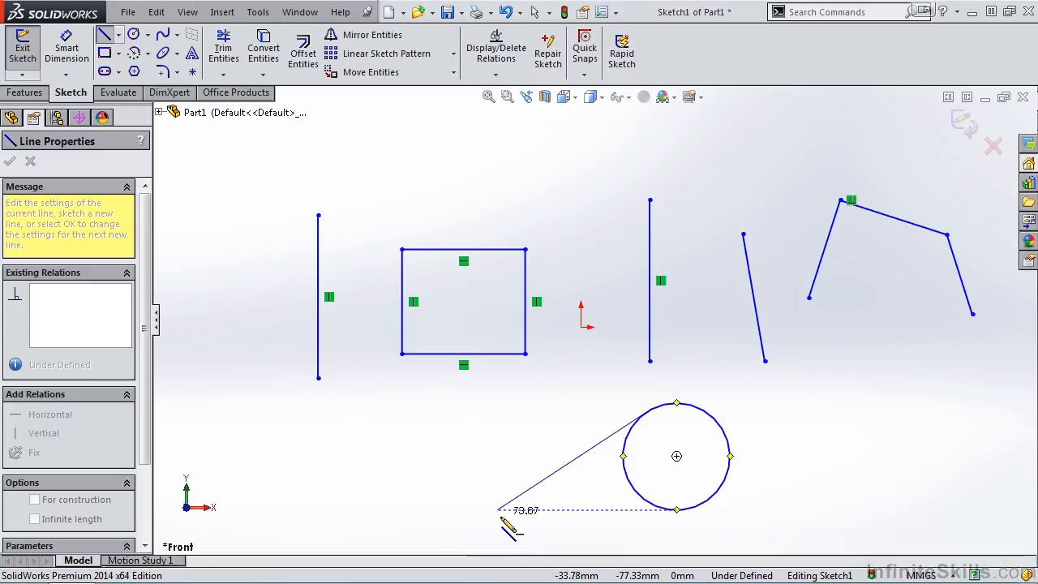
{"action": "left_click", "coordinate": [831, 444]}
{"action": "key", "text": "Escape"}
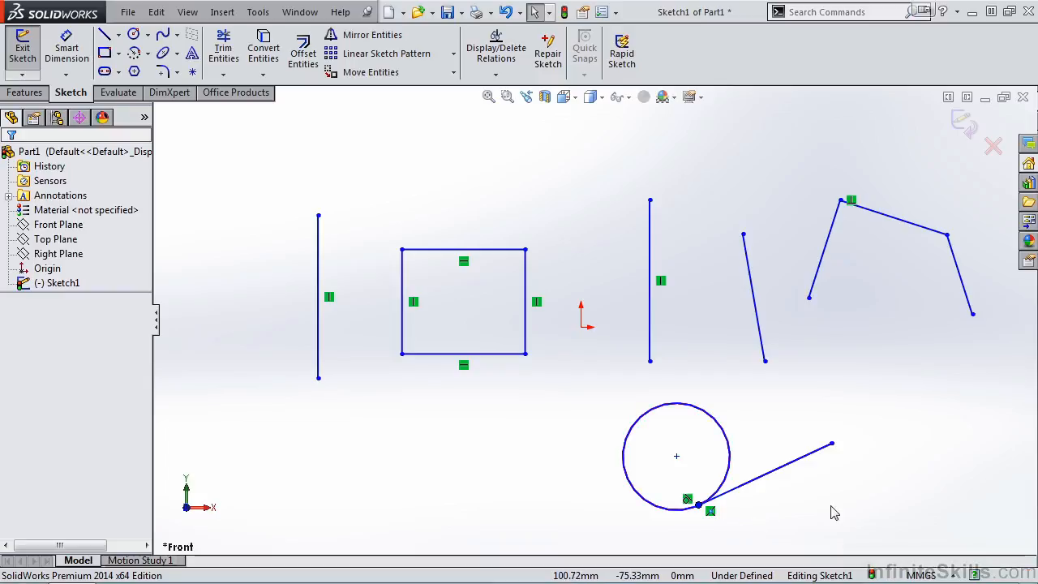
Step: Sketch a line above the middle segment of the three-line chain, parallel to that segment
{"action": "left_click", "coordinate": [908, 227]}
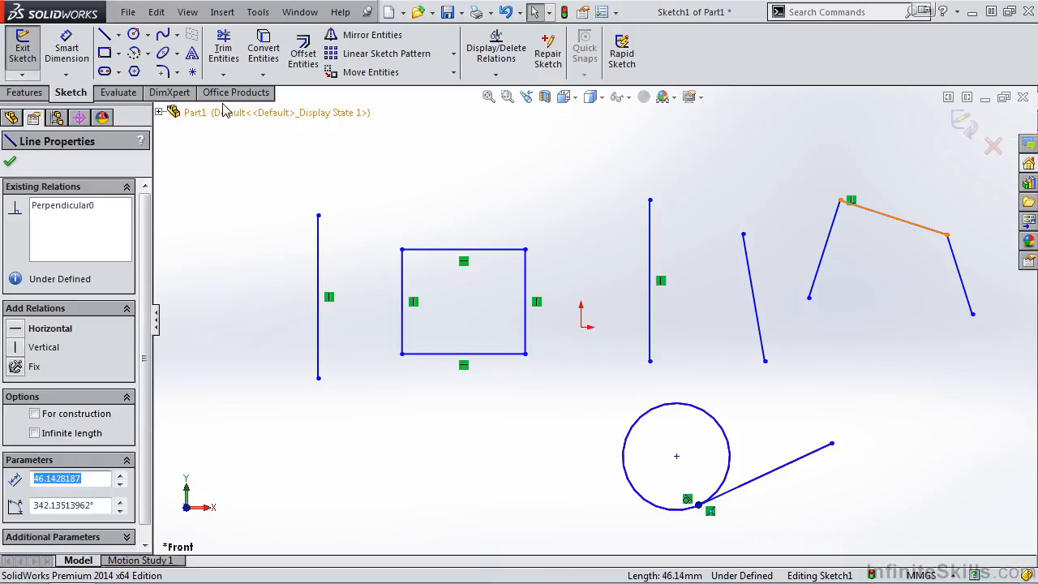
{"action": "left_click", "coordinate": [105, 35]}
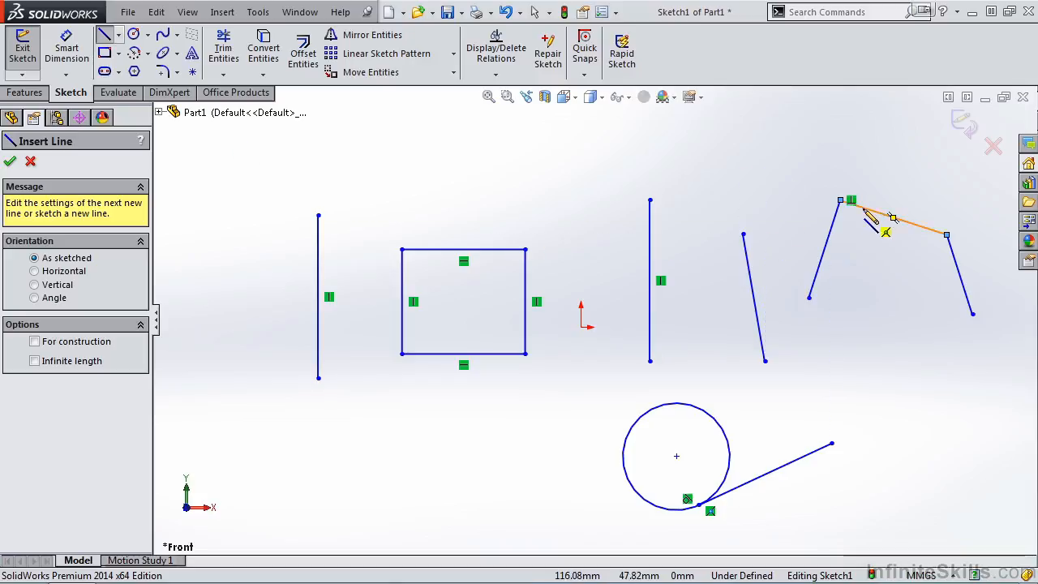
{"action": "left_click", "coordinate": [862, 155]}
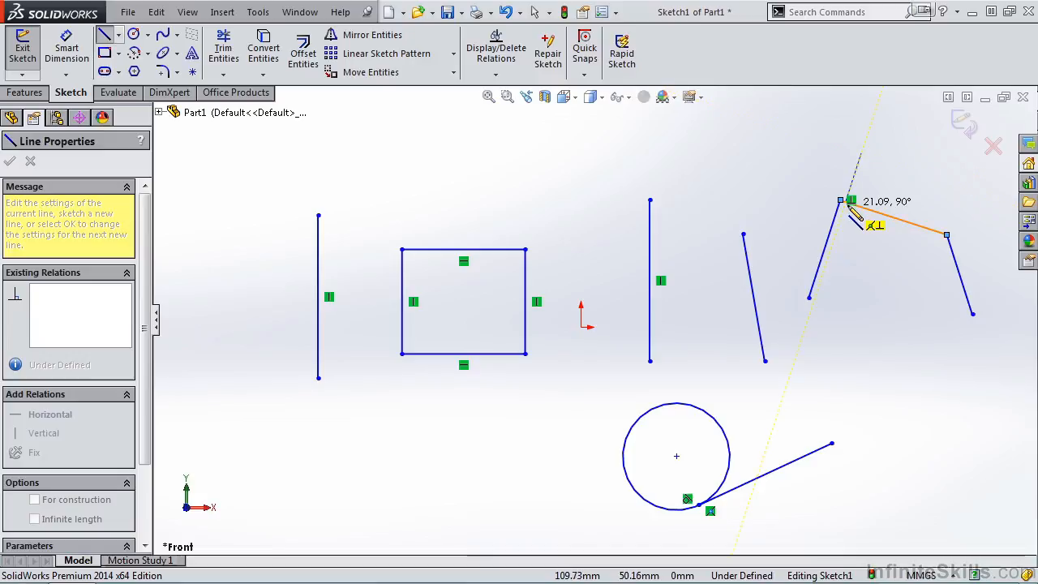
{"action": "left_click", "coordinate": [936, 177]}
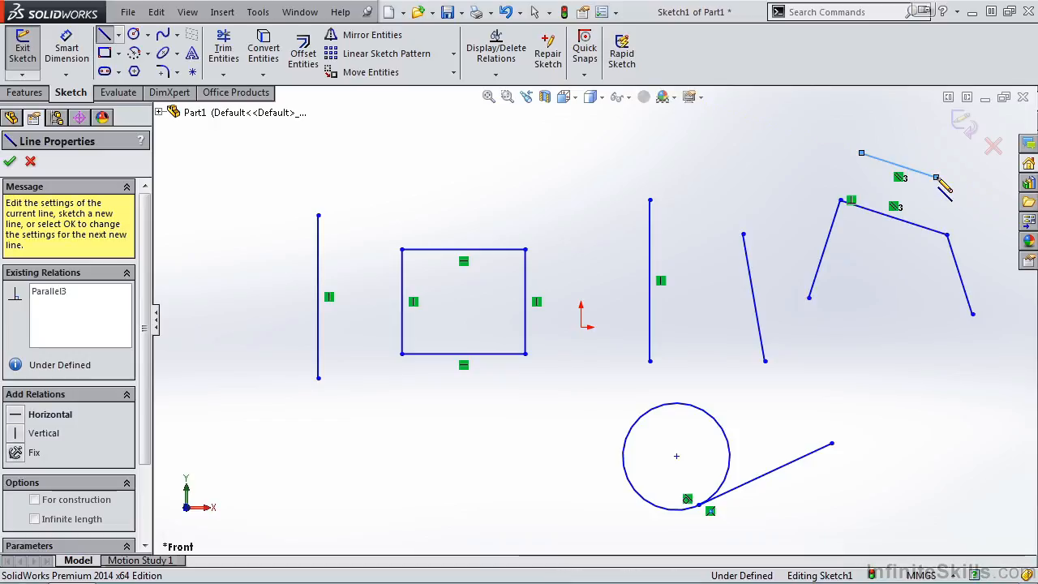